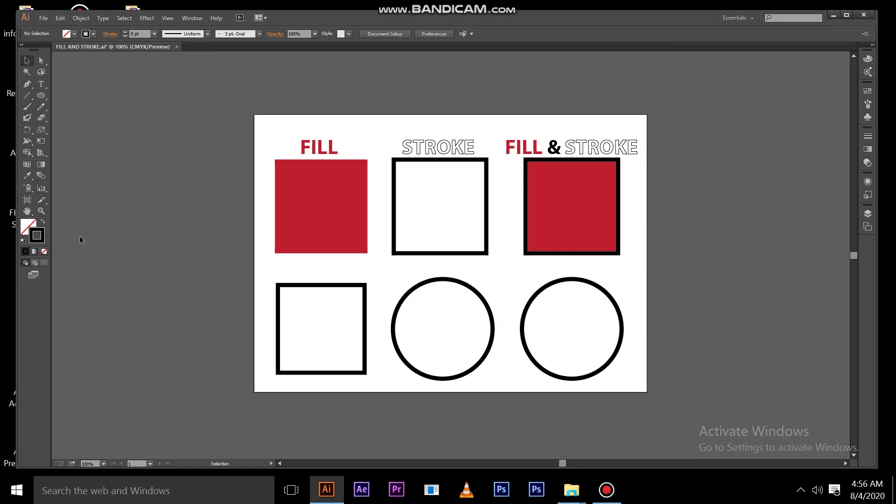
Alternate the active colour attribute between fill and stroke, ending with the stroke active.
{"action": "left_click", "coordinate": [30, 226]}
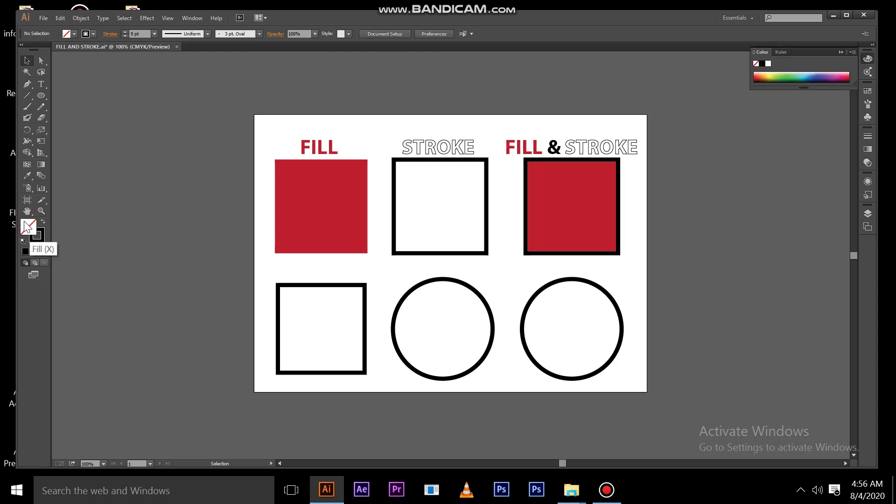
{"action": "left_click", "coordinate": [41, 239]}
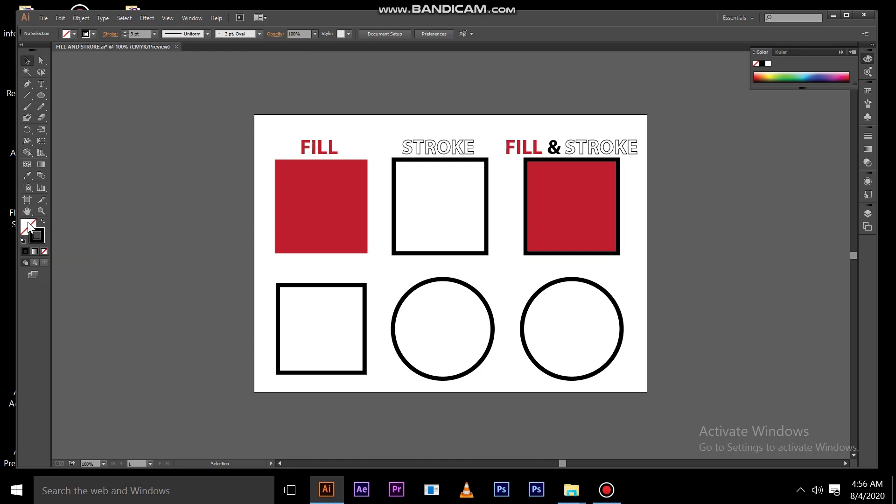
{"action": "left_click", "coordinate": [29, 225]}
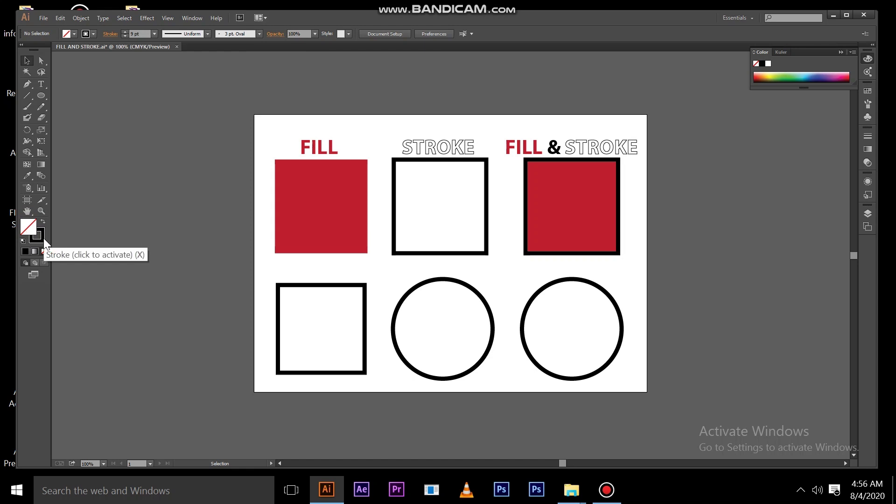
{"action": "left_click", "coordinate": [43, 238]}
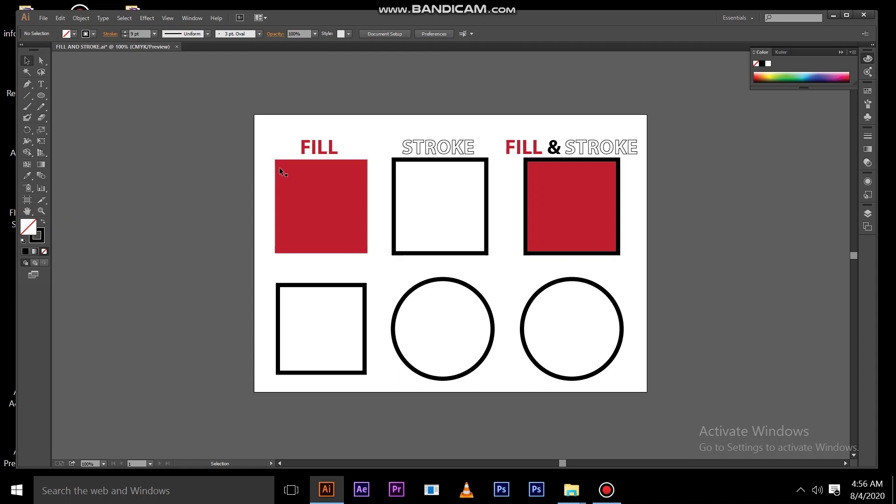
Select the squares under FILL, STROKE and FILL & STROKE one after another to compare their fill and stroke attributes.
{"action": "left_click", "coordinate": [311, 204]}
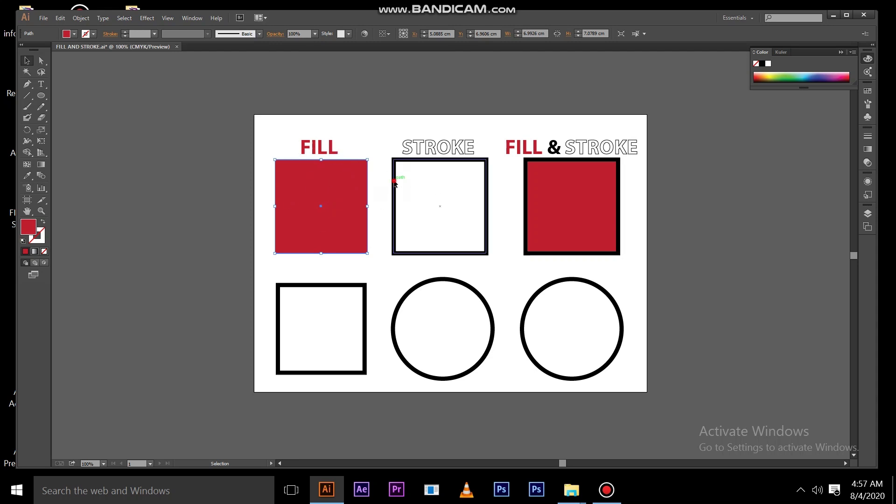
{"action": "left_click", "coordinate": [394, 182]}
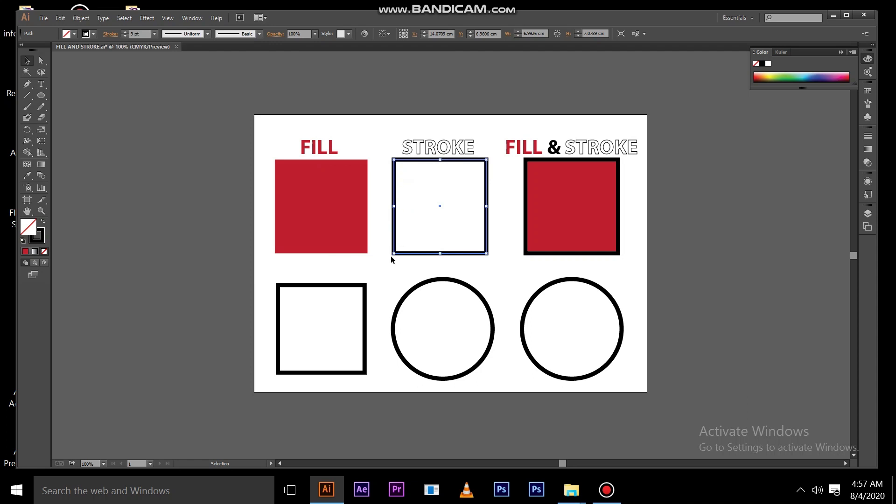
{"action": "left_click", "coordinate": [37, 237]}
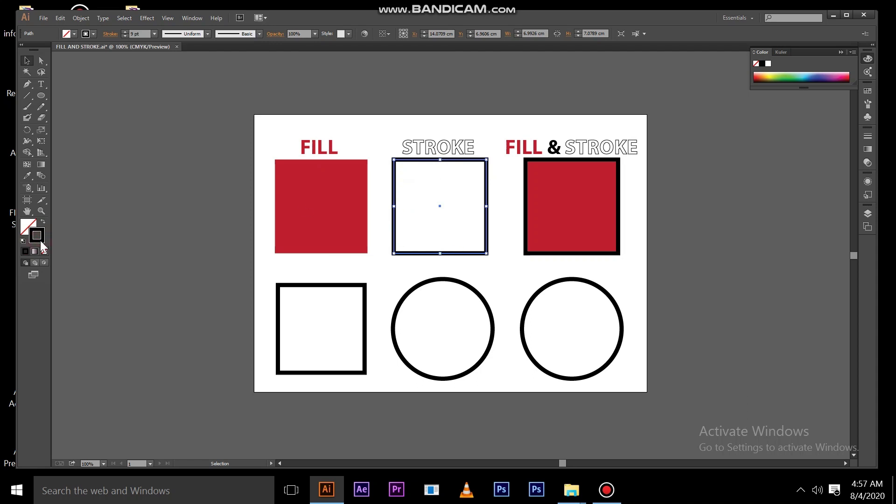
{"action": "left_click", "coordinate": [571, 189]}
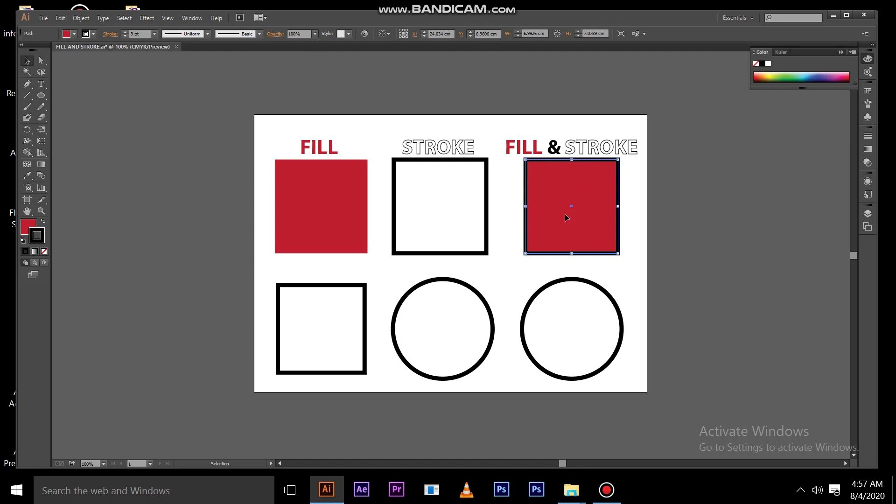
Inspect the fill and stroke of the square under FILL, the outlined square, and the FILL and STROKE heading texts.
{"action": "left_click", "coordinate": [309, 178]}
{"action": "left_click", "coordinate": [30, 227]}
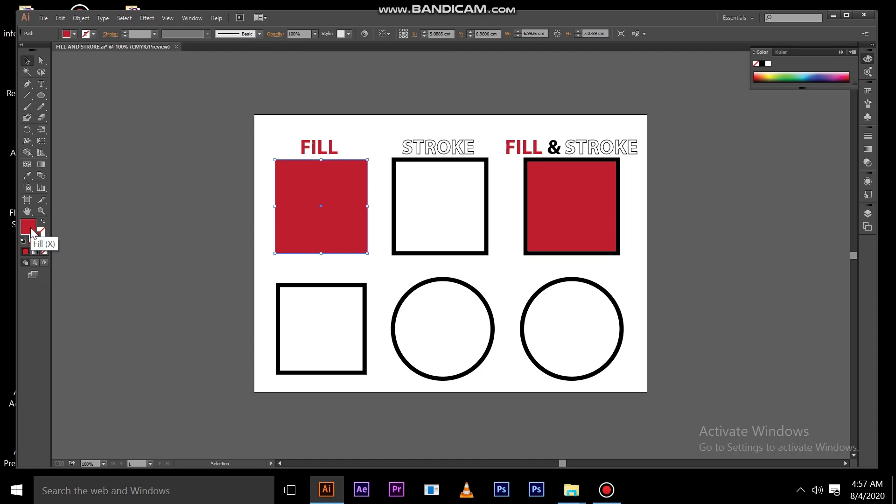
{"action": "left_click", "coordinate": [38, 241]}
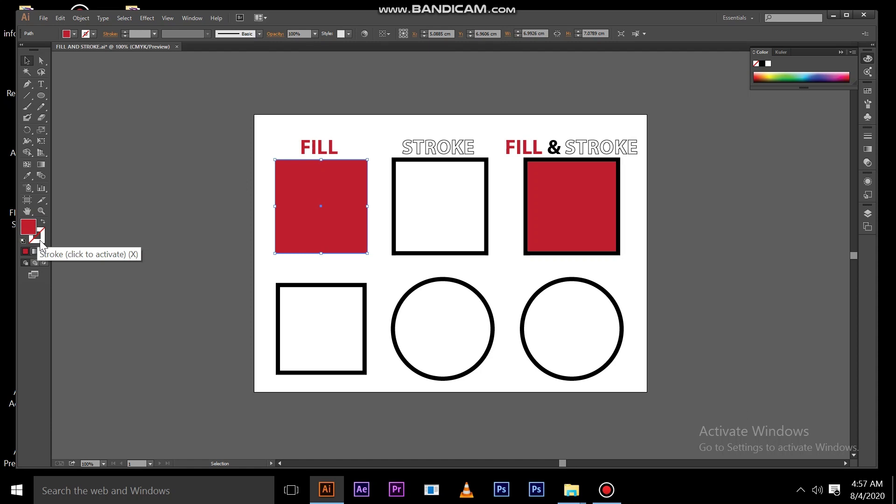
{"action": "left_click", "coordinate": [303, 143]}
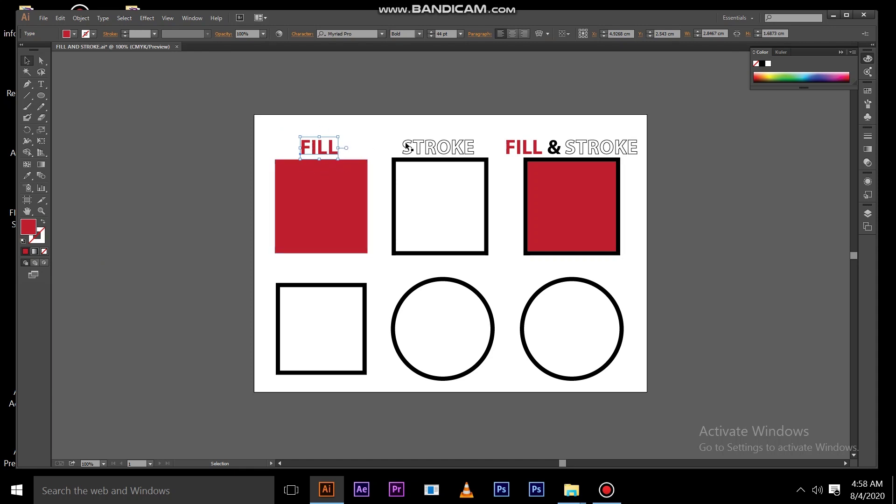
{"action": "left_click", "coordinate": [395, 190]}
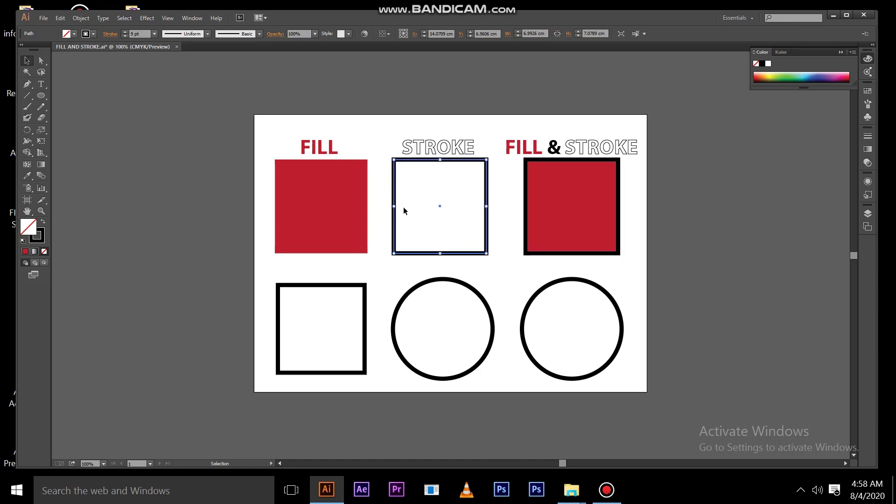
{"action": "left_click", "coordinate": [449, 147]}
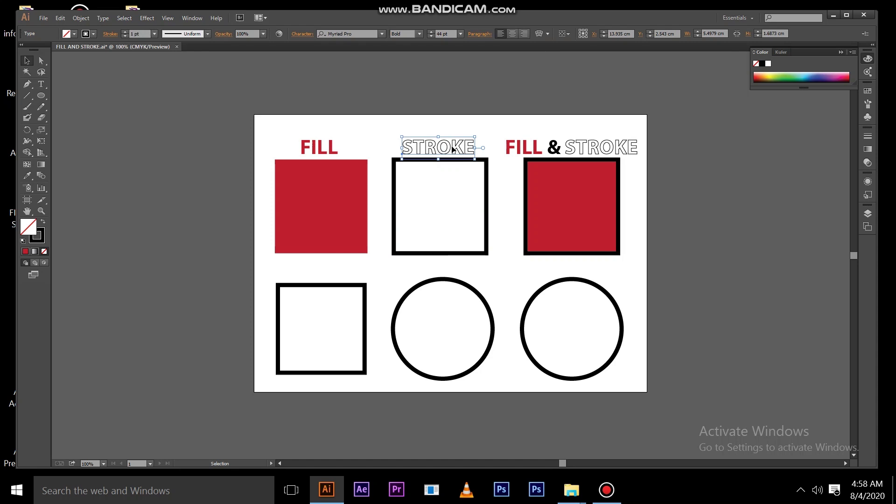
{"action": "left_click", "coordinate": [500, 211]}
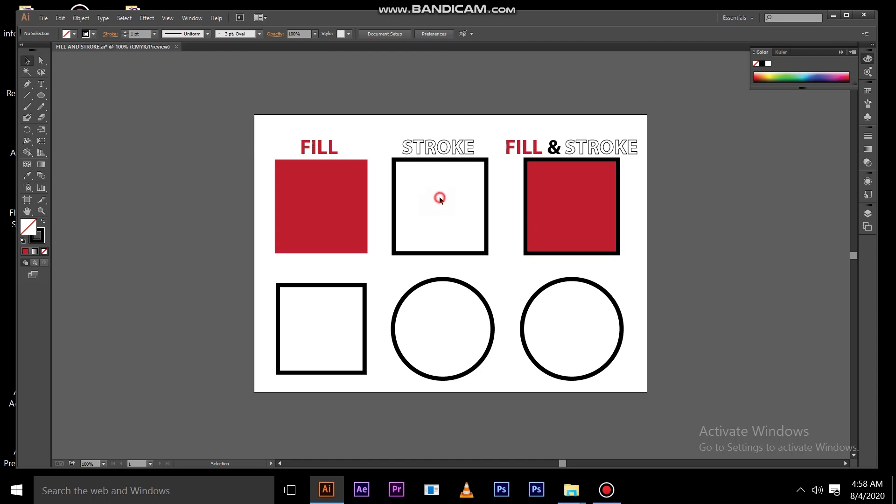
Try selecting the outlined square under STROKE from its empty interior, pick it by its edge, move it, and undo the move.
{"action": "left_click", "coordinate": [417, 177]}
{"action": "left_click", "coordinate": [487, 172]}
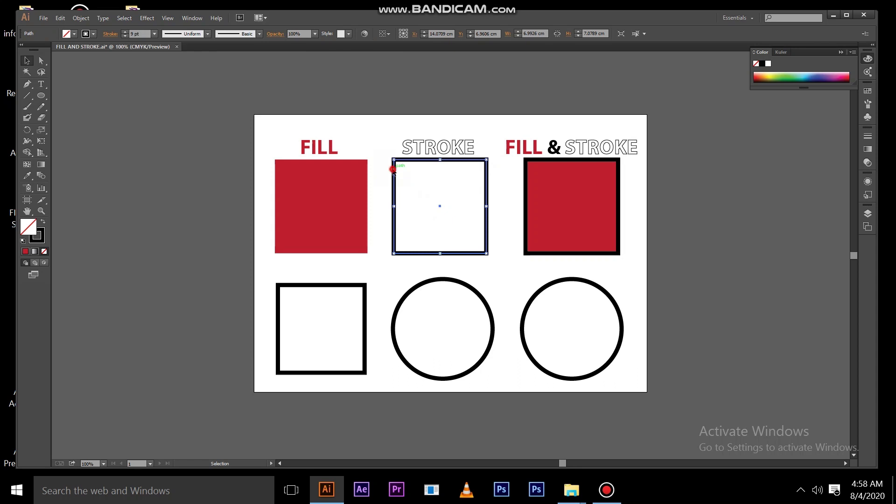
{"action": "left_click_drag", "start_coordinate": [396, 170], "coordinate": [376, 121]}
{"action": "key", "text": "ctrl+z"}
Select the red square under FILL from its interior and clear the selection repeatedly to demonstrate picking a filled object.
{"action": "left_click", "coordinate": [343, 199]}
{"action": "left_click", "coordinate": [376, 140]}
{"action": "left_click", "coordinate": [350, 186]}
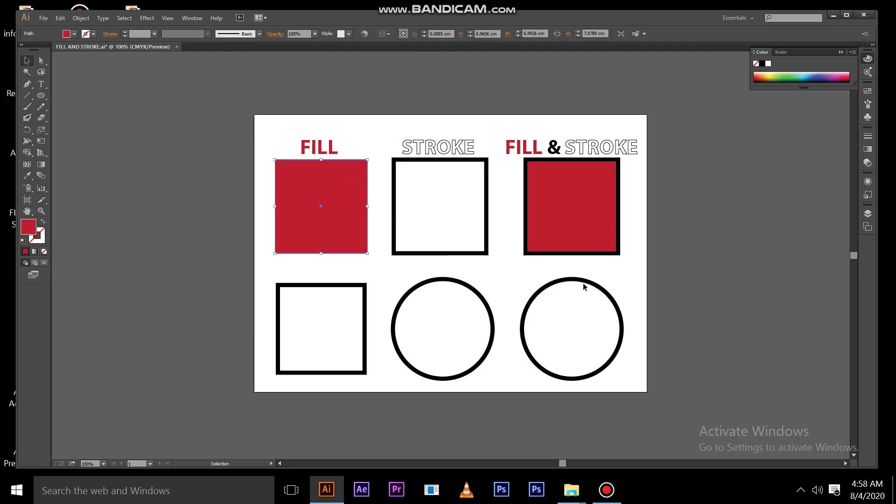
{"action": "left_click", "coordinate": [609, 269]}
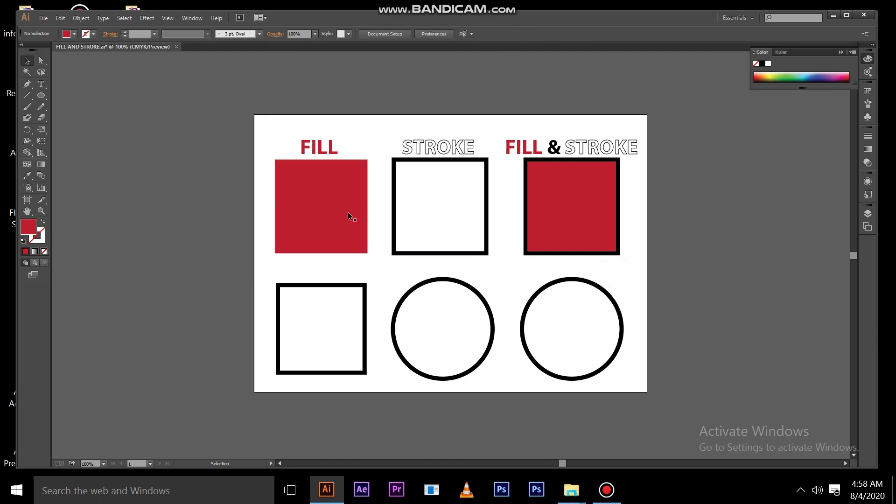
{"action": "left_click", "coordinate": [340, 209]}
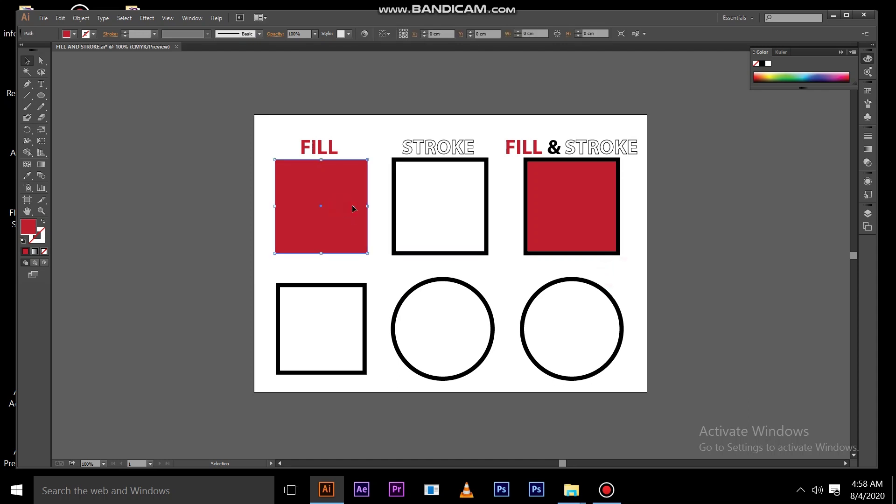
Swap the fill and stroke colours of the square under FILL & STROKE and deselect it.
{"action": "left_click", "coordinate": [556, 199]}
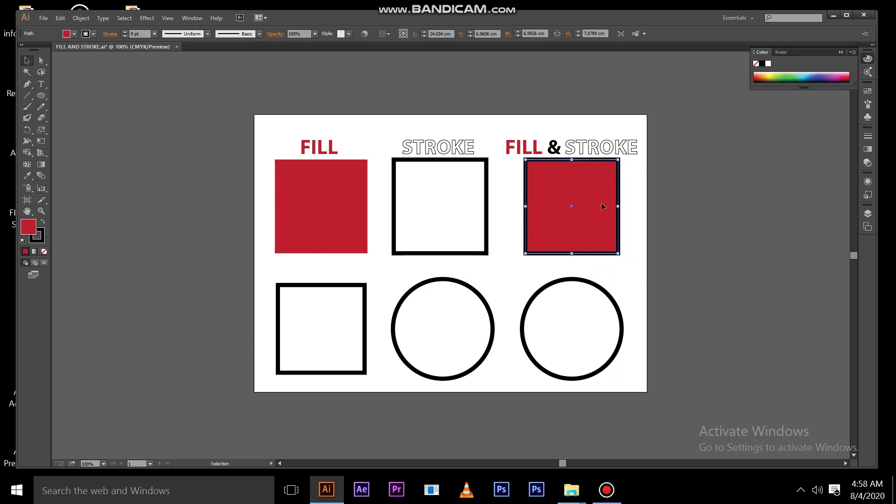
{"action": "left_click", "coordinate": [42, 223]}
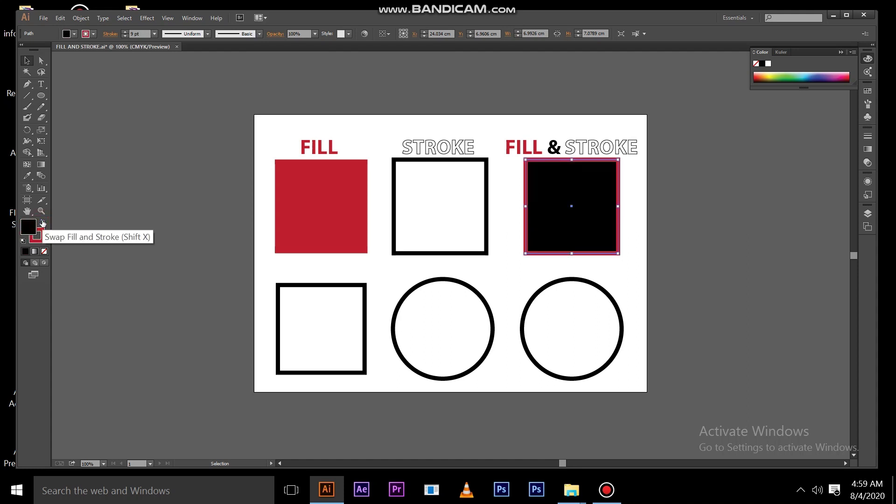
{"action": "left_click", "coordinate": [629, 247]}
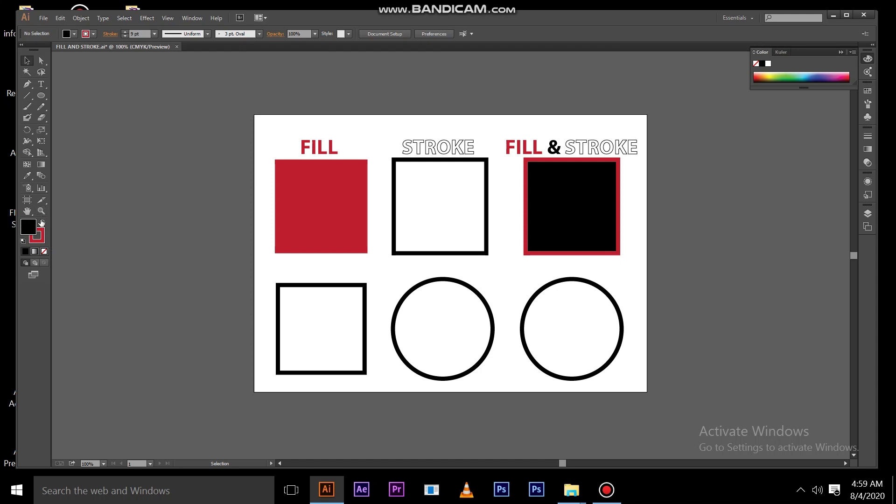
Reselect the square under FILL & STROKE and swap its colours repeatedly, ending with a red fill and black stroke.
{"action": "left_click", "coordinate": [42, 223]}
{"action": "left_click", "coordinate": [42, 222]}
{"action": "left_click", "coordinate": [572, 205]}
{"action": "left_click", "coordinate": [42, 223]}
{"action": "left_click", "coordinate": [42, 223]}
{"action": "left_click", "coordinate": [42, 223]}
{"action": "left_click", "coordinate": [42, 223]}
{"action": "left_click", "coordinate": [42, 223]}
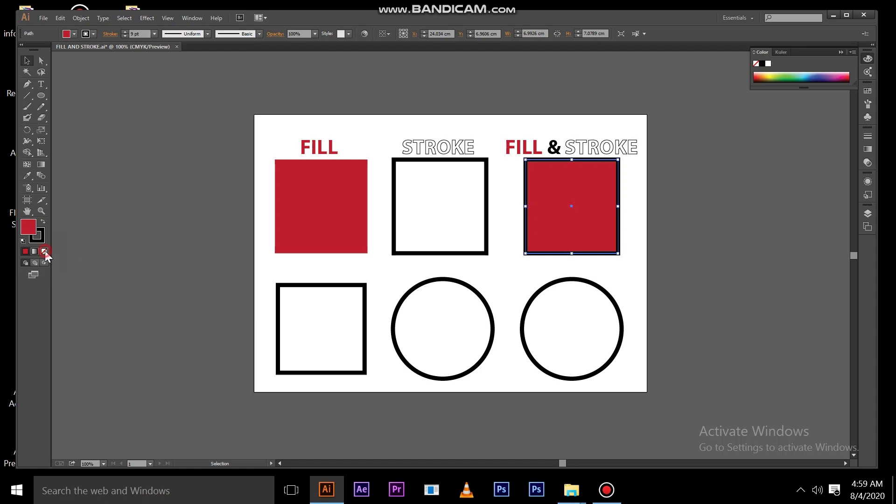
Remove the fill from the square under FILL & STROKE and undo it, and do the same with its stroke.
{"action": "left_click", "coordinate": [45, 252]}
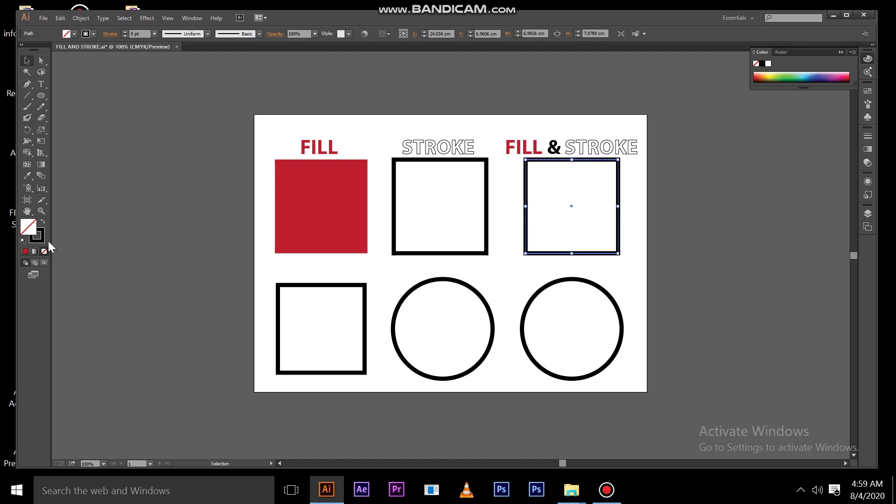
{"action": "key", "text": "ctrl+z"}
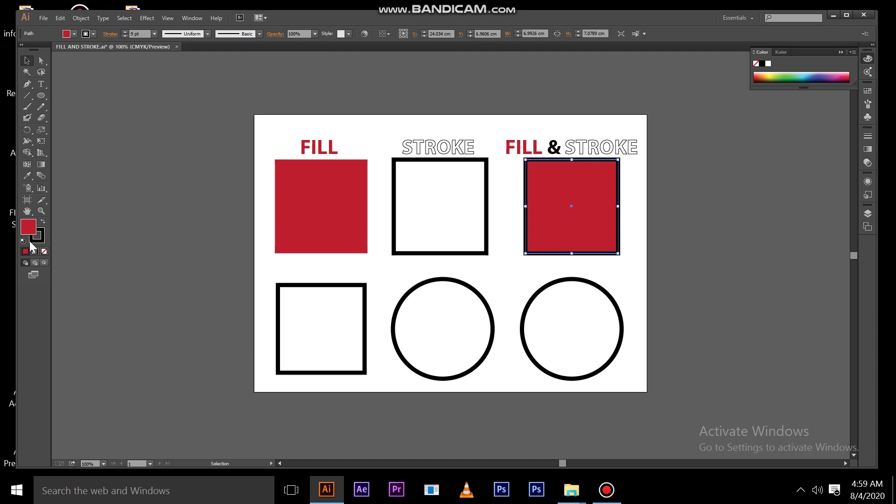
{"action": "left_click", "coordinate": [38, 243]}
{"action": "left_click", "coordinate": [44, 252]}
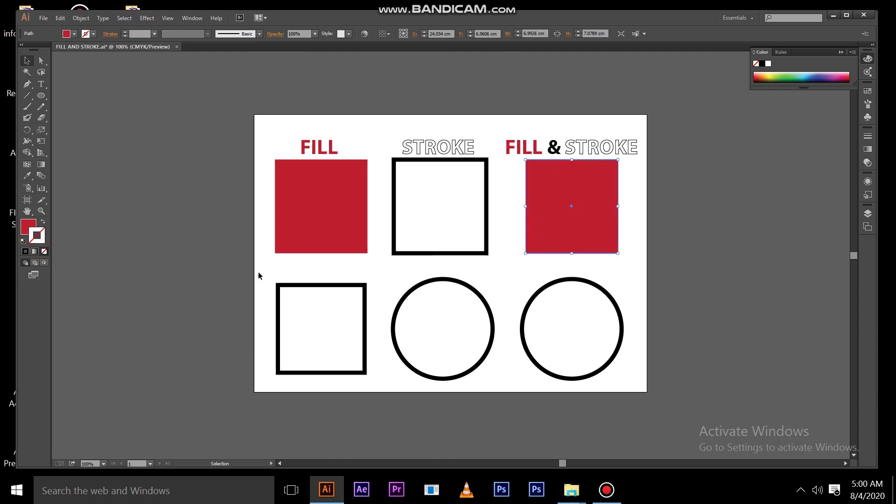
{"action": "key", "text": "ctrl+z"}
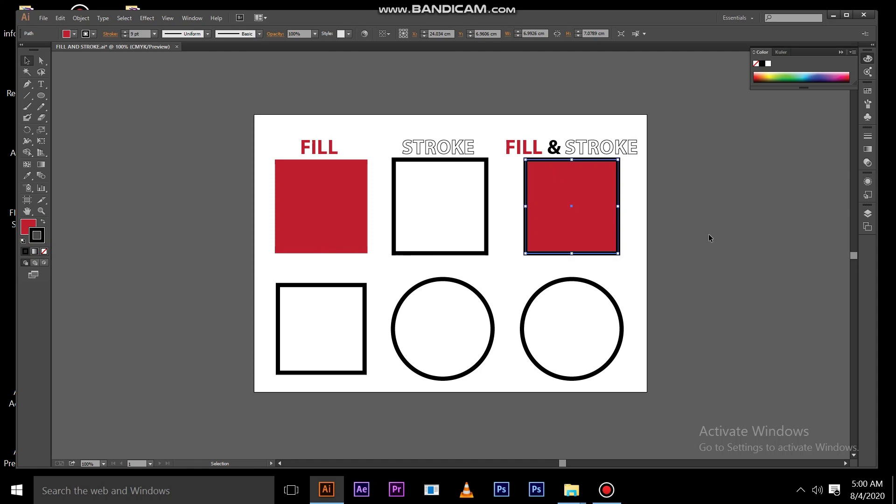
{"action": "left_click", "coordinate": [710, 236]}
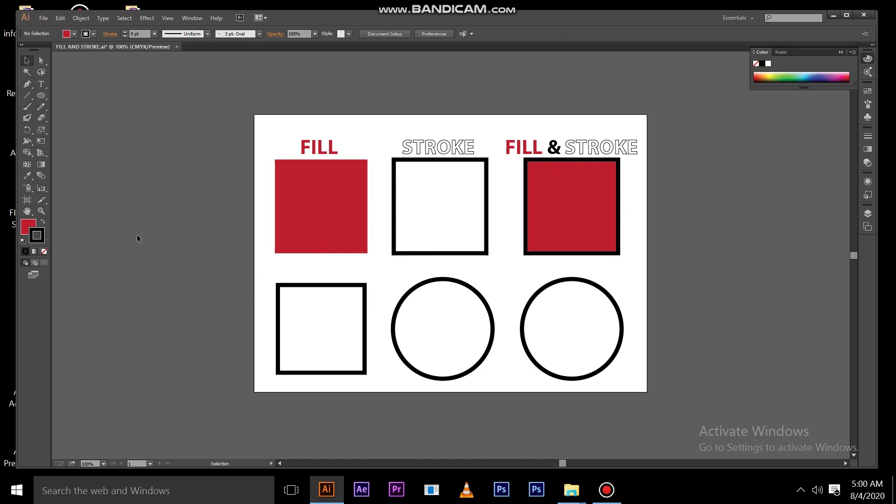
Fill the black-outlined square in the lower row with light blue picked from the colour spectrum.
{"action": "left_click", "coordinate": [330, 285]}
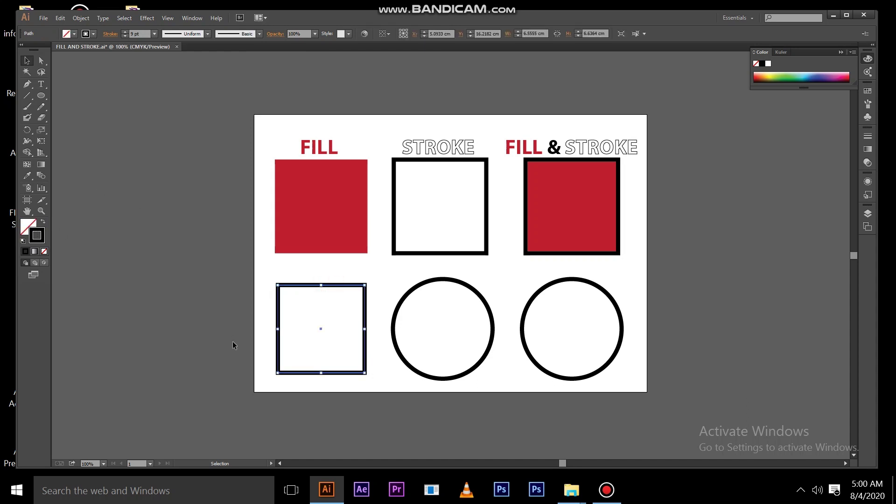
{"action": "left_click", "coordinate": [28, 227]}
{"action": "left_click", "coordinate": [41, 230]}
{"action": "left_click", "coordinate": [770, 74]}
{"action": "left_click_drag", "start_coordinate": [772, 71], "coordinate": [800, 75]}
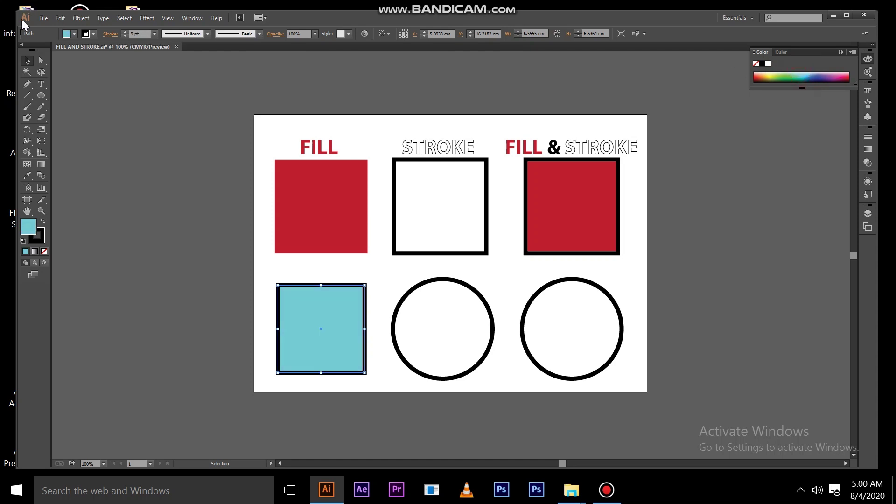
Try several swatch colours as the lower-row square's fill, settle on orange, and deselect the square.
{"action": "left_click", "coordinate": [74, 33]}
{"action": "left_click", "coordinate": [75, 34]}
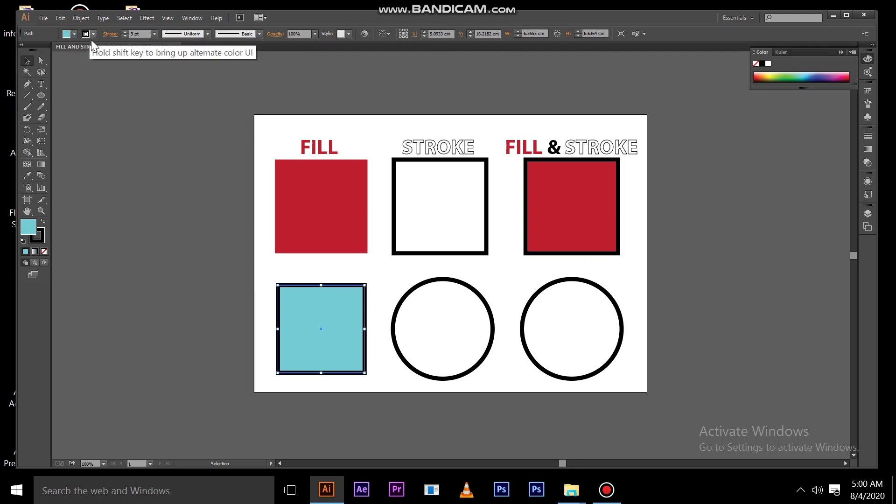
{"action": "left_click", "coordinate": [75, 34]}
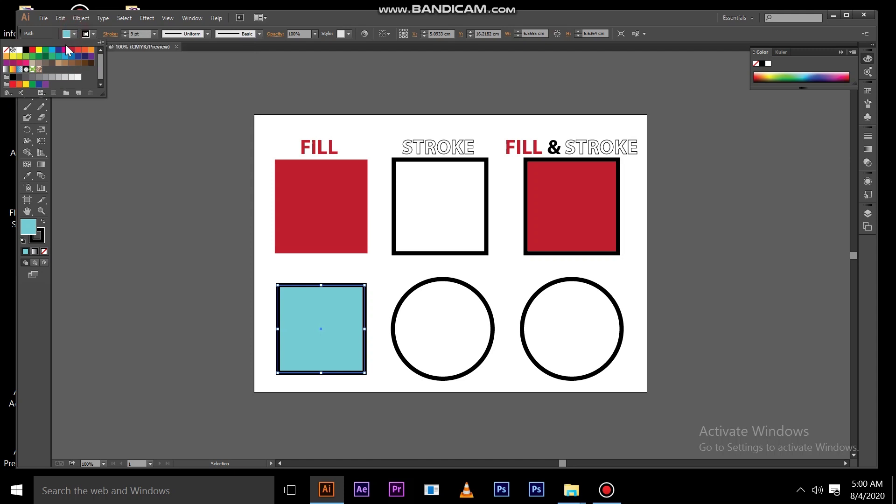
{"action": "left_click", "coordinate": [58, 50]}
{"action": "left_click", "coordinate": [65, 56]}
{"action": "left_click", "coordinate": [78, 50]}
{"action": "left_click", "coordinate": [91, 50]}
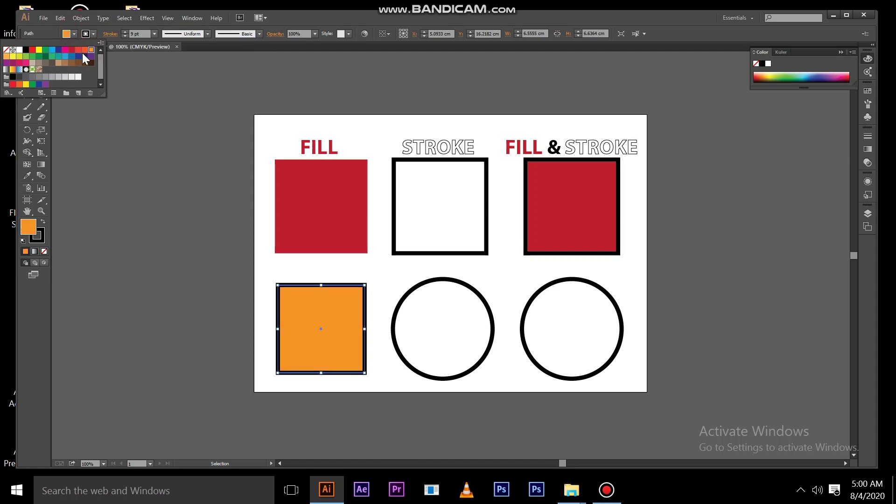
{"action": "left_click", "coordinate": [378, 388]}
{"action": "left_click", "coordinate": [378, 387]}
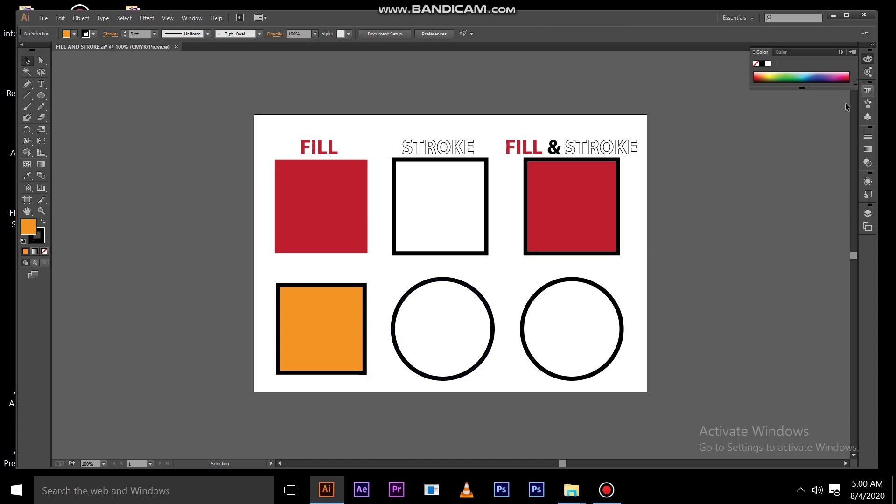
Display the Swatches panel, and bring the Color panel back through the list of available windows.
{"action": "left_click", "coordinate": [867, 92]}
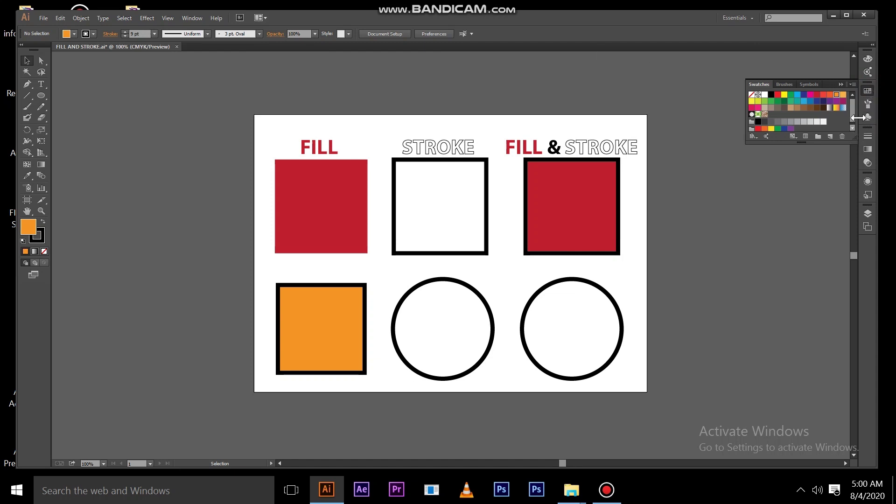
{"action": "left_click", "coordinate": [195, 18]}
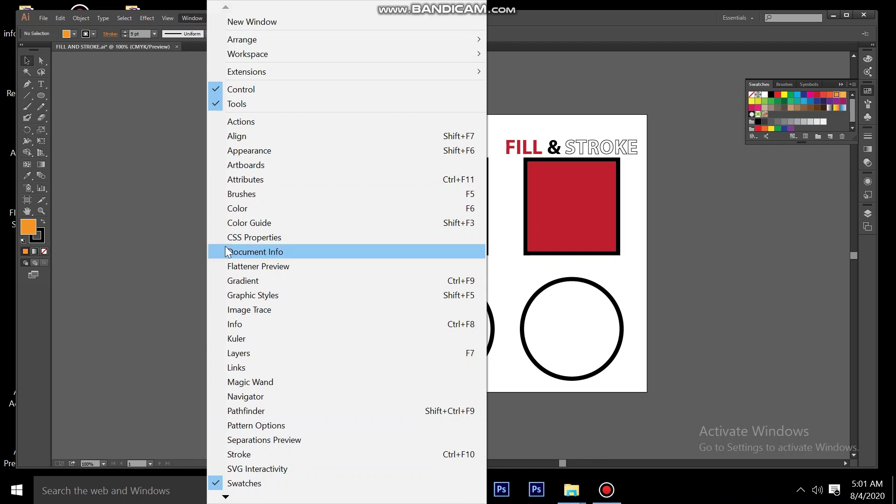
{"action": "left_click", "coordinate": [267, 206]}
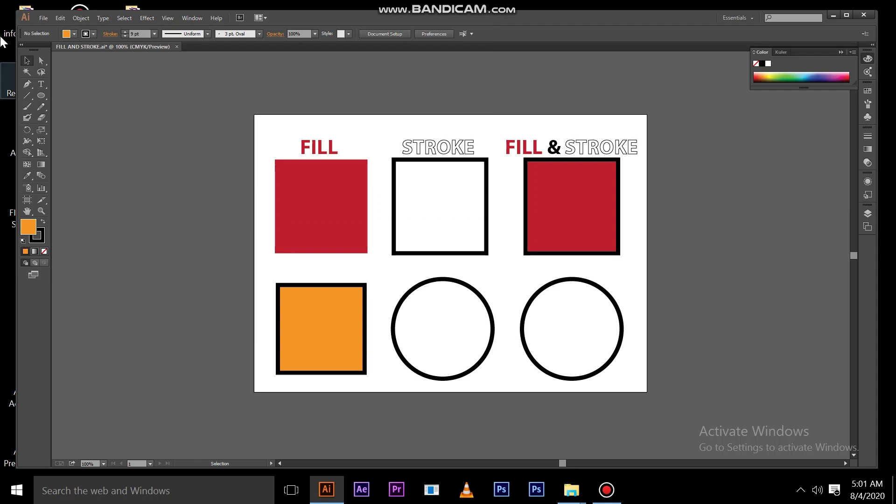
Select the middle circle in the lower row, thicken its stroke to 21 pt, and reduce the weight to 7 pt.
{"action": "left_click", "coordinate": [25, 60]}
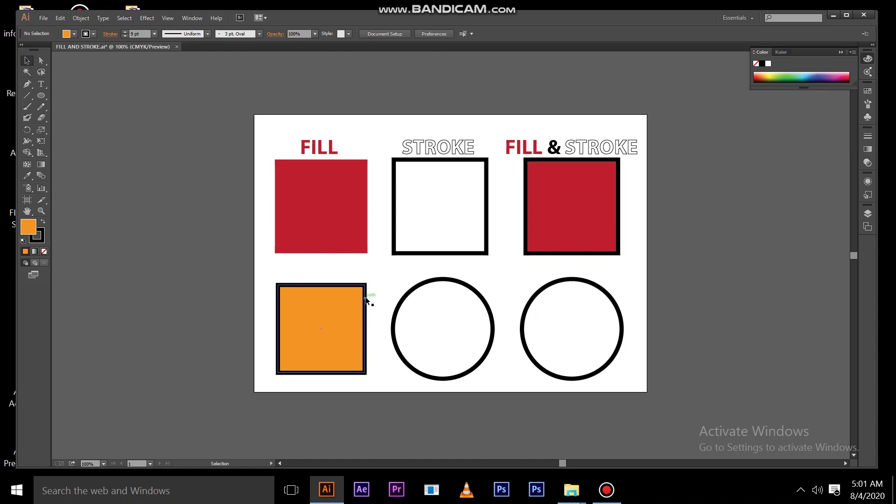
{"action": "left_click", "coordinate": [452, 280]}
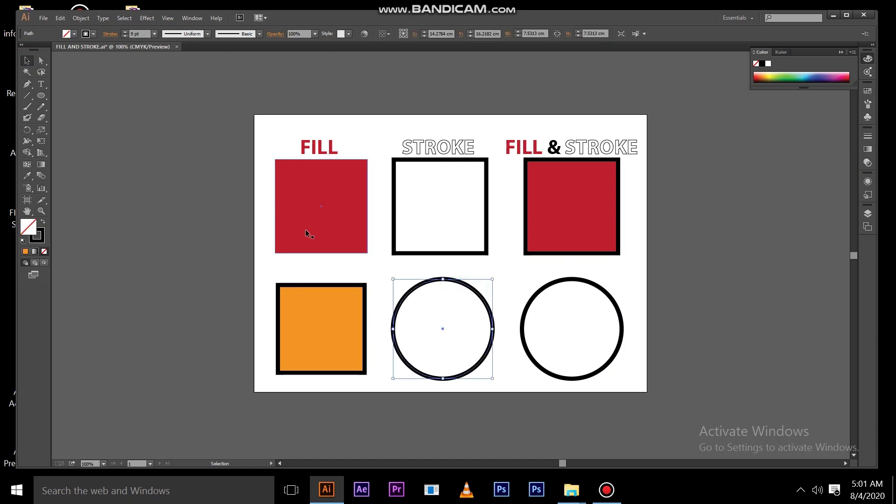
{"action": "left_click", "coordinate": [127, 32]}
{"action": "left_click", "coordinate": [127, 31]}
{"action": "left_click", "coordinate": [127, 31]}
{"action": "left_click", "coordinate": [127, 32]}
{"action": "left_click", "coordinate": [127, 32]}
{"action": "left_click", "coordinate": [127, 32]}
{"action": "left_click", "coordinate": [127, 32]}
{"action": "left_click", "coordinate": [127, 32]}
{"action": "left_click", "coordinate": [127, 32]}
{"action": "left_click", "coordinate": [127, 32]}
{"action": "left_click", "coordinate": [127, 31]}
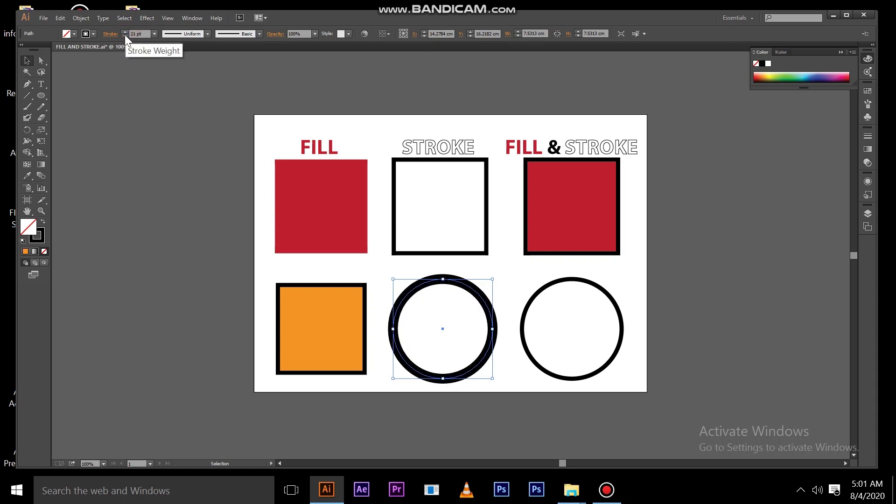
{"action": "left_click", "coordinate": [125, 36]}
{"action": "left_click", "coordinate": [125, 36]}
{"action": "left_click", "coordinate": [125, 35]}
{"action": "left_click", "coordinate": [125, 36]}
{"action": "left_click", "coordinate": [125, 36]}
{"action": "left_click", "coordinate": [125, 36]}
{"action": "left_click", "coordinate": [125, 36]}
{"action": "left_click", "coordinate": [124, 35]}
{"action": "left_click", "coordinate": [124, 37]}
{"action": "left_click", "coordinate": [124, 36]}
{"action": "left_click", "coordinate": [124, 37]}
{"action": "left_click", "coordinate": [124, 36]}
{"action": "left_click", "coordinate": [124, 36]}
{"action": "left_click", "coordinate": [124, 36]}
{"action": "left_click", "coordinate": [126, 32]}
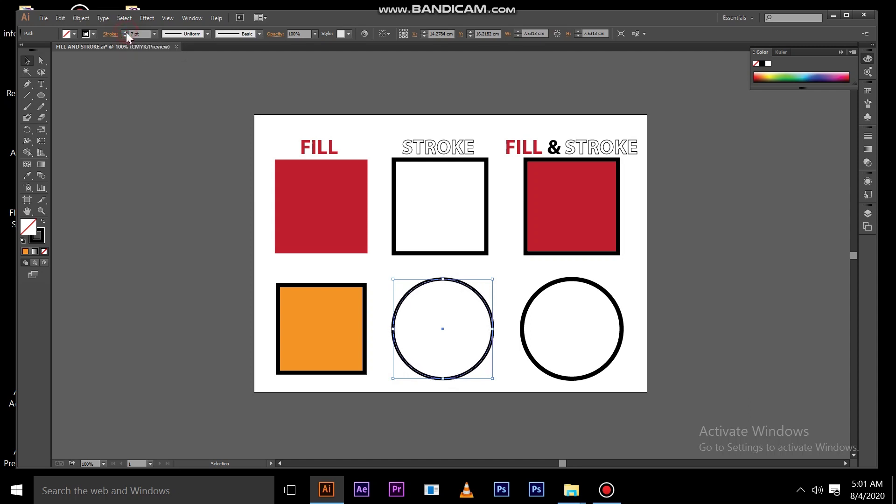
Try several variable width profiles on the middle circle's stroke, settle on the triangular tapering one, and deselect the circle.
{"action": "left_click", "coordinate": [208, 34]}
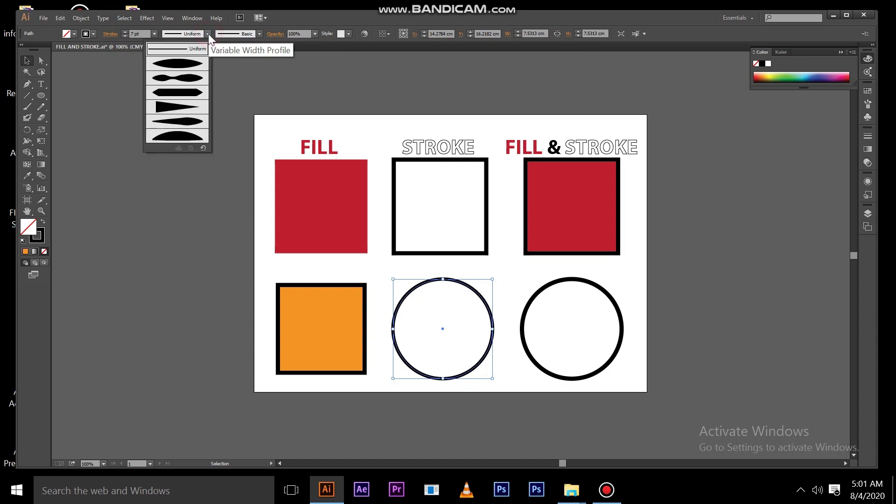
{"action": "left_click", "coordinate": [189, 66]}
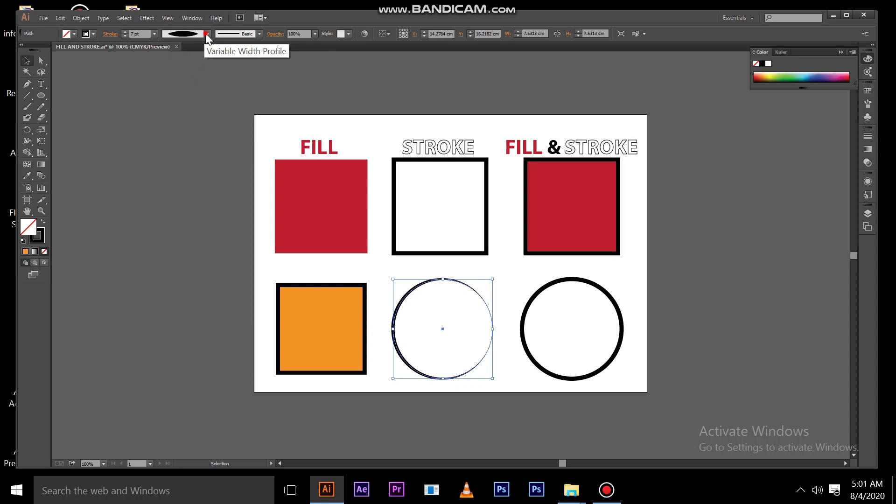
{"action": "left_click", "coordinate": [208, 34]}
{"action": "left_click", "coordinate": [189, 81]}
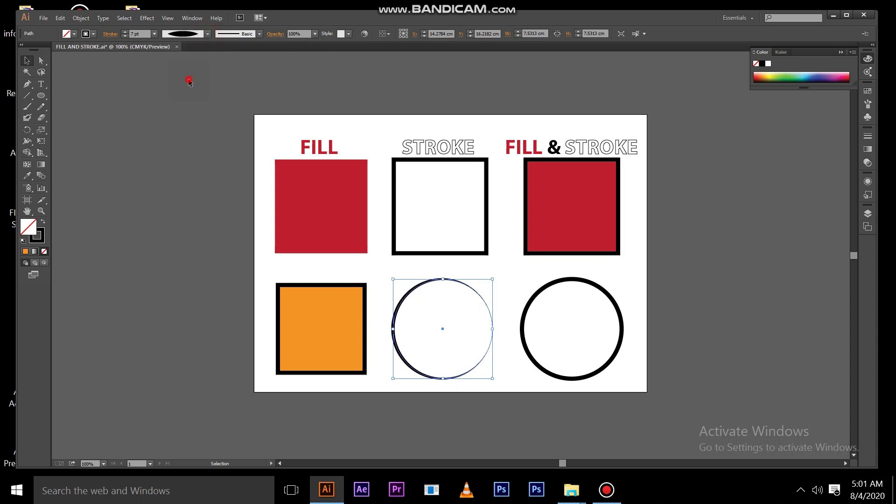
{"action": "left_click", "coordinate": [208, 33]}
{"action": "left_click", "coordinate": [191, 121]}
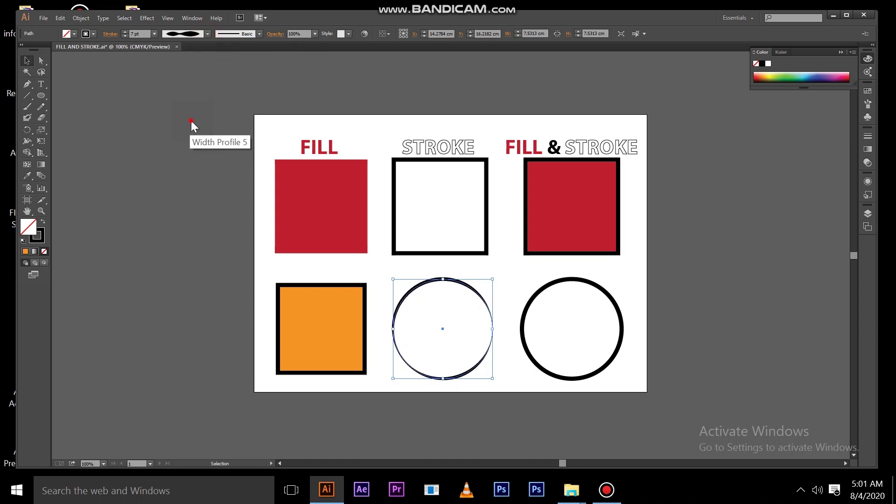
{"action": "left_click", "coordinate": [208, 33]}
{"action": "left_click", "coordinate": [197, 91]}
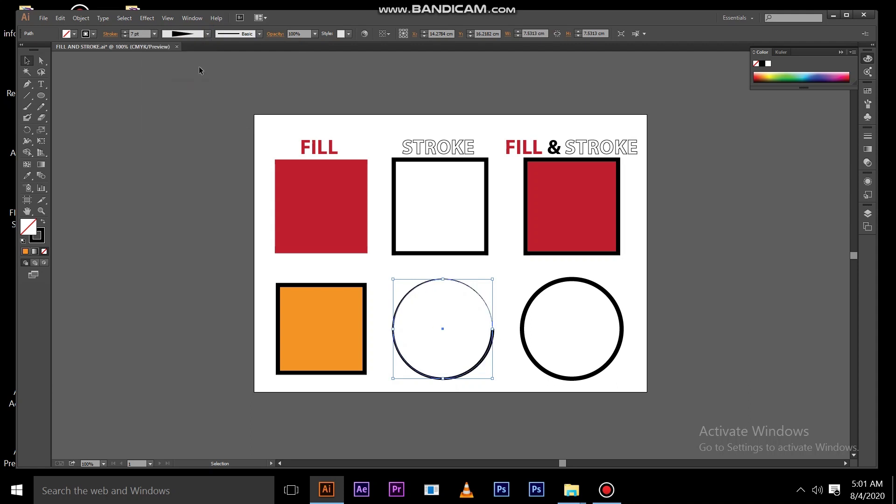
{"action": "left_click", "coordinate": [531, 280]}
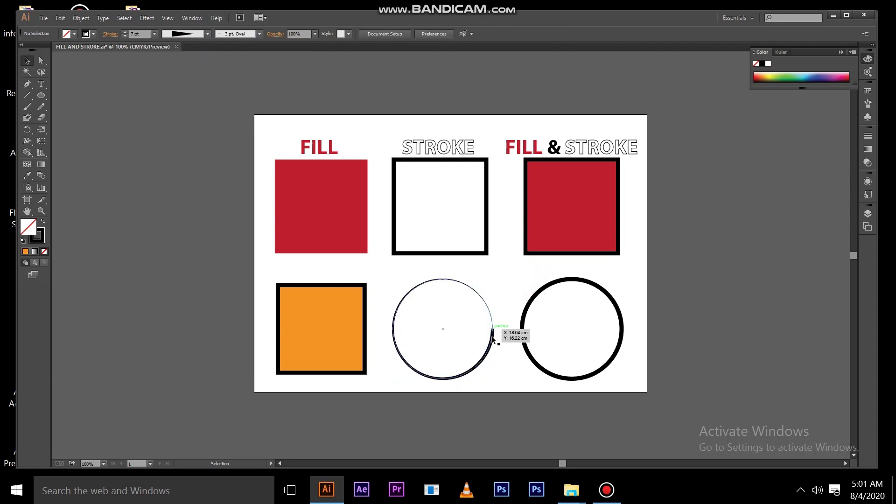
Select the rightmost circle in the lower row, display its stroke settings, and hide and show the additional options.
{"action": "left_click", "coordinate": [621, 324]}
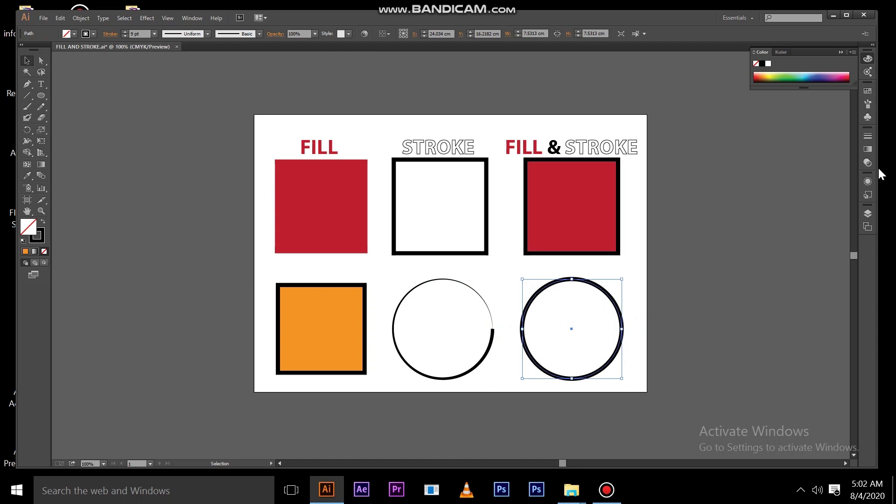
{"action": "left_click", "coordinate": [868, 139]}
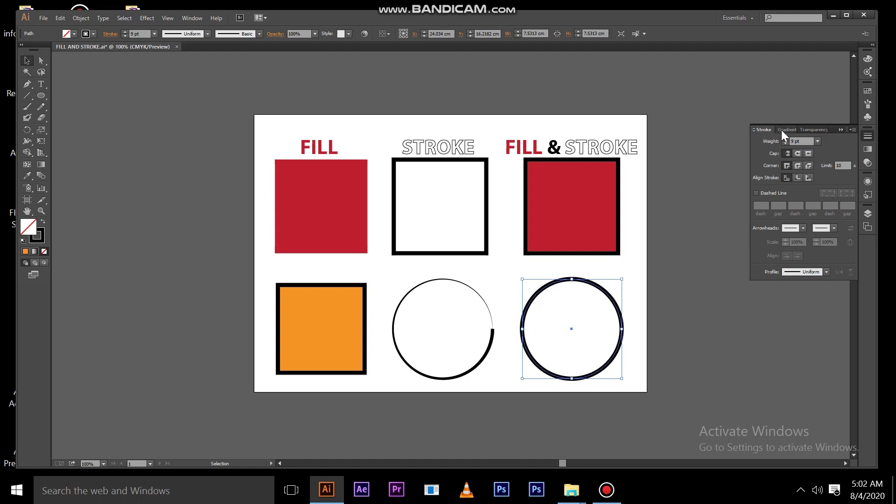
{"action": "left_click", "coordinate": [850, 130]}
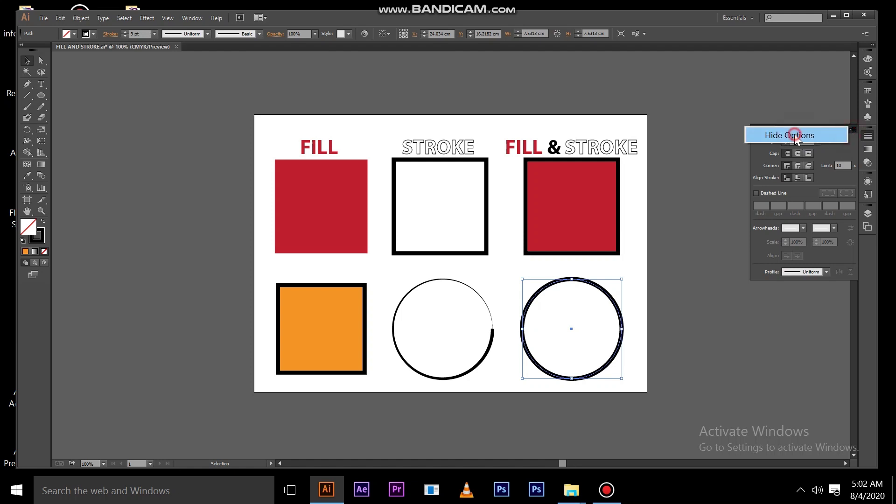
{"action": "left_click", "coordinate": [794, 136]}
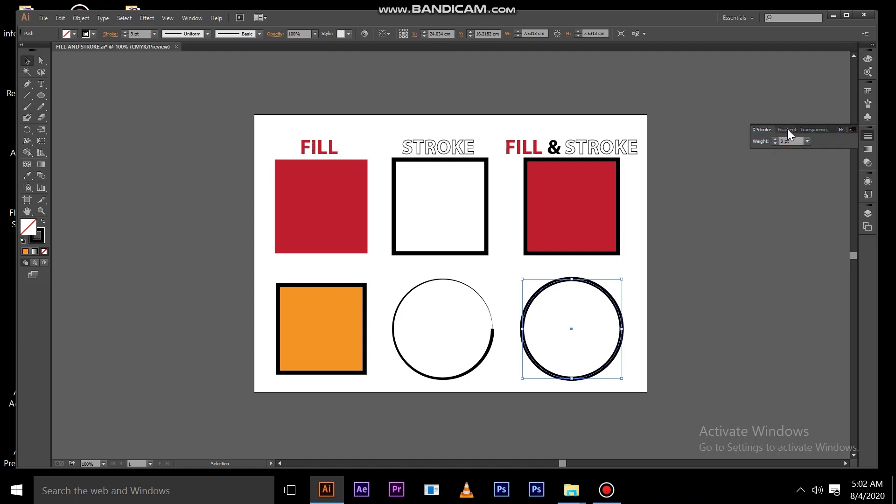
{"action": "left_click", "coordinate": [762, 130]}
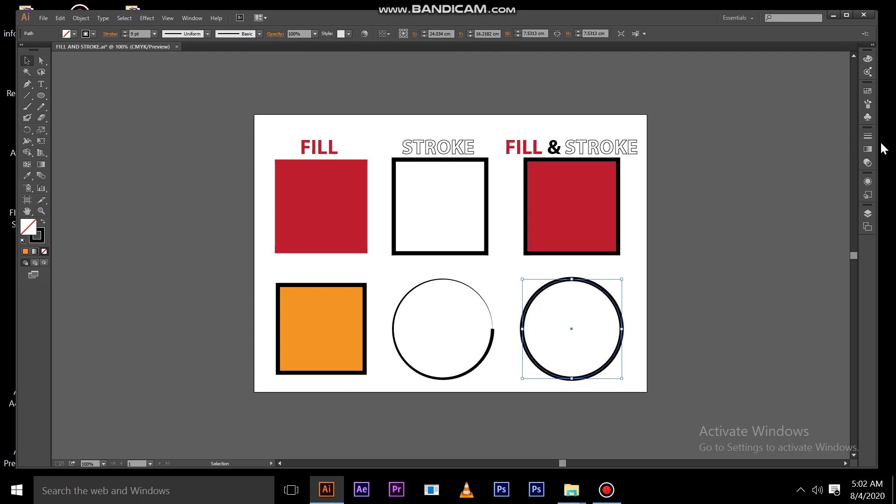
{"action": "left_click", "coordinate": [868, 136]}
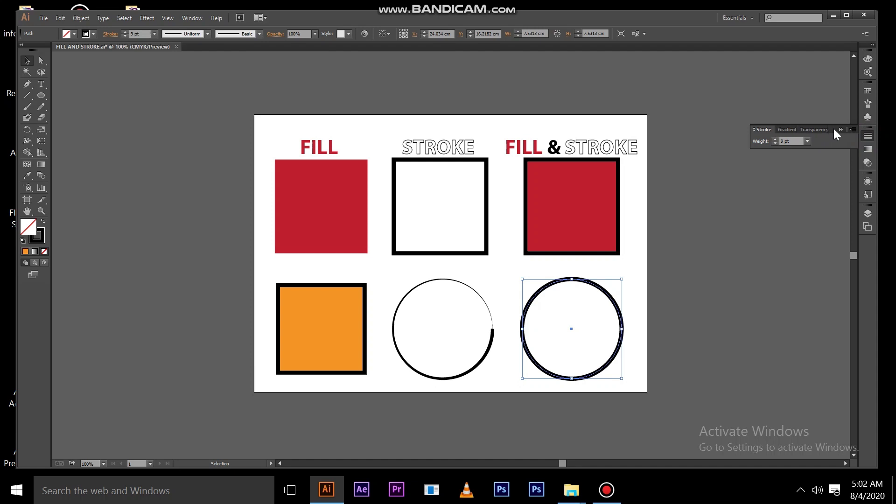
{"action": "left_click", "coordinate": [852, 129]}
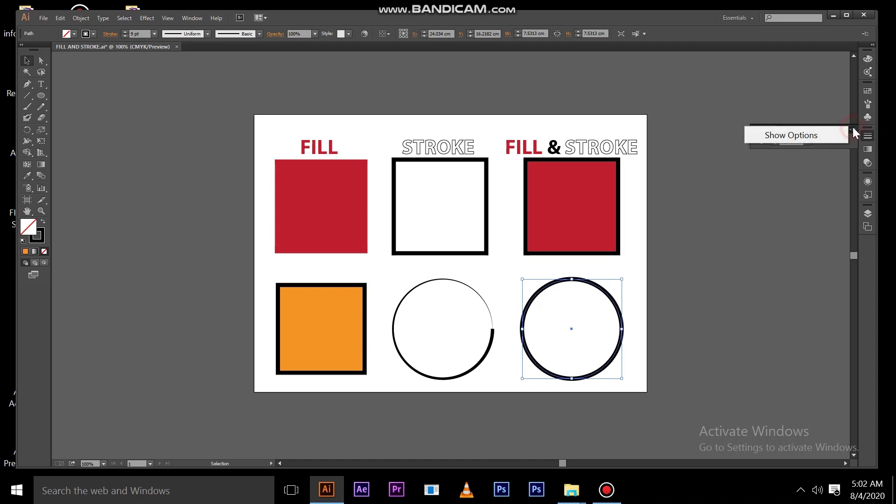
{"action": "left_click", "coordinate": [792, 135]}
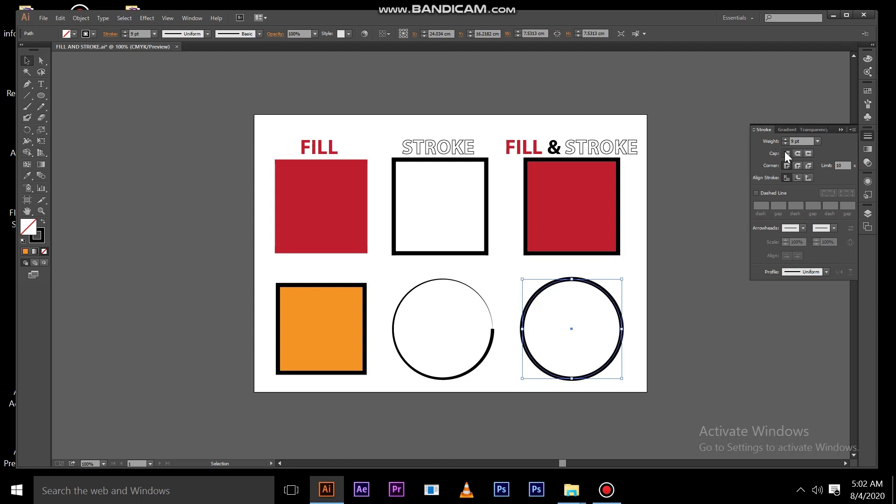
Give the rightmost circle's stroke a projecting cap and a weight of 2 pt.
{"action": "left_click", "coordinate": [796, 152]}
{"action": "left_click", "coordinate": [808, 152]}
{"action": "left_click", "coordinate": [785, 139]}
{"action": "left_click", "coordinate": [785, 139]}
{"action": "left_click", "coordinate": [785, 139]}
{"action": "left_click", "coordinate": [786, 143]}
{"action": "left_click", "coordinate": [786, 144]}
{"action": "left_click", "coordinate": [786, 143]}
{"action": "left_click", "coordinate": [786, 144]}
{"action": "left_click", "coordinate": [786, 144]}
{"action": "left_click", "coordinate": [786, 144]}
{"action": "left_click", "coordinate": [786, 144]}
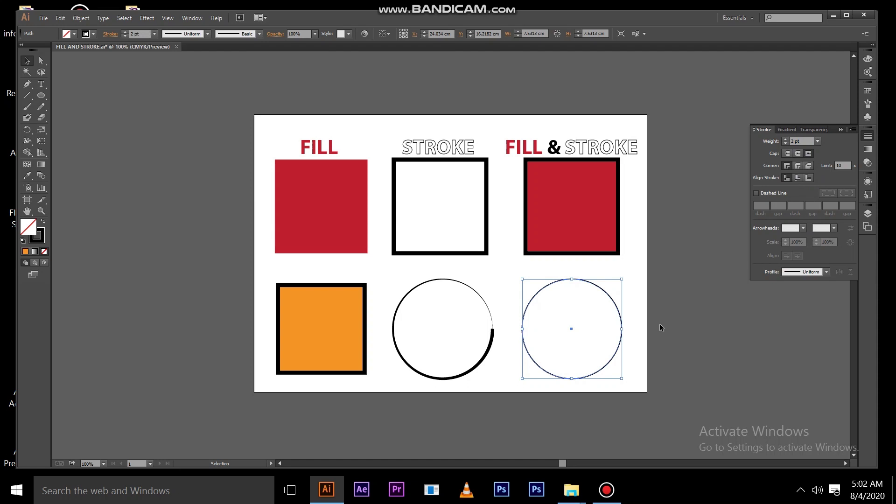
Look at the arrowhead choices for the start and end points of the rightmost circle's path.
{"action": "left_click", "coordinate": [800, 226]}
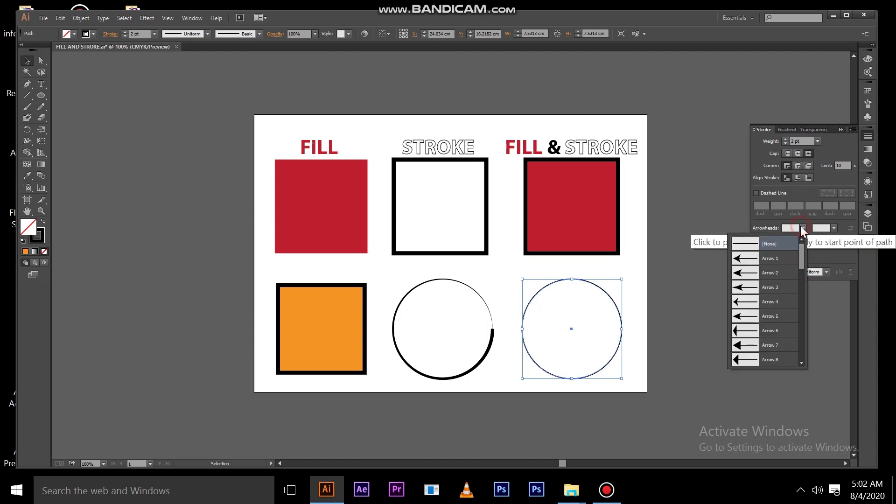
{"action": "left_click", "coordinate": [831, 227]}
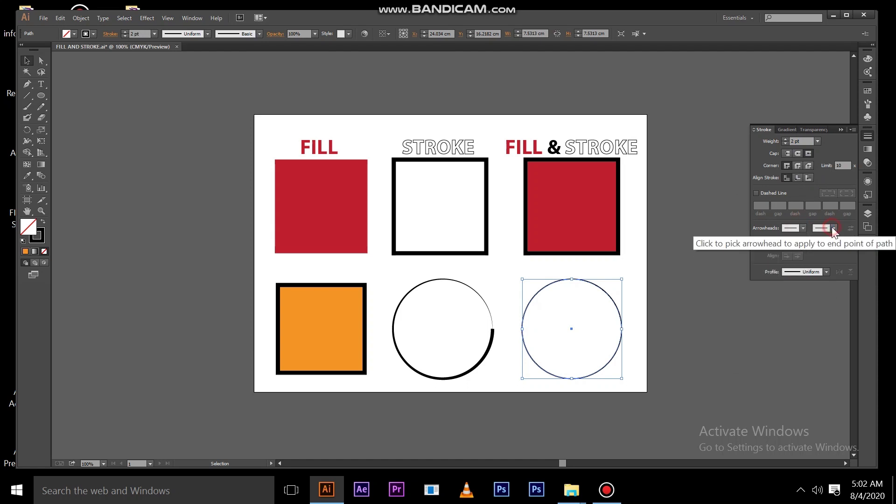
{"action": "left_click", "coordinate": [831, 227]}
{"action": "left_click", "coordinate": [833, 227]}
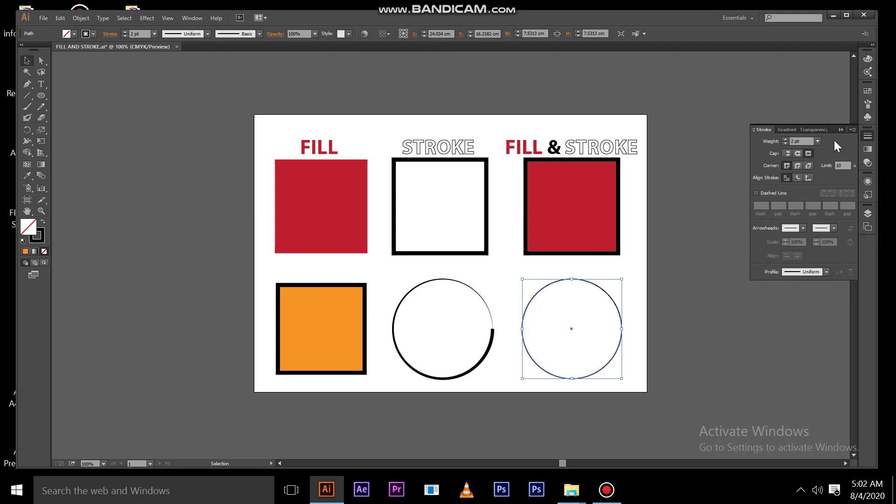
Reselect the rightmost circle, try the 15 pt. Round and grey bristle brushes on its stroke, and apply the rough charcoal-like brush.
{"action": "left_click", "coordinate": [679, 335]}
{"action": "left_click", "coordinate": [620, 335]}
{"action": "left_click", "coordinate": [259, 34]}
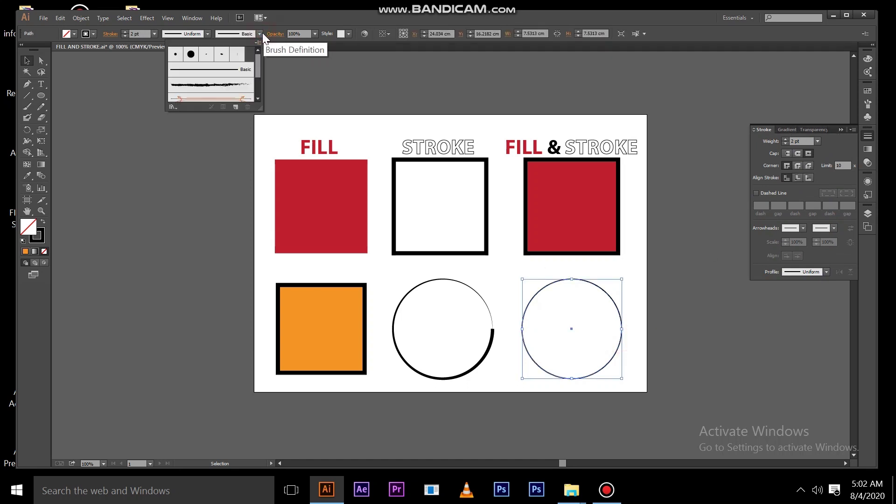
{"action": "left_click", "coordinate": [225, 56]}
{"action": "left_click", "coordinate": [191, 56]}
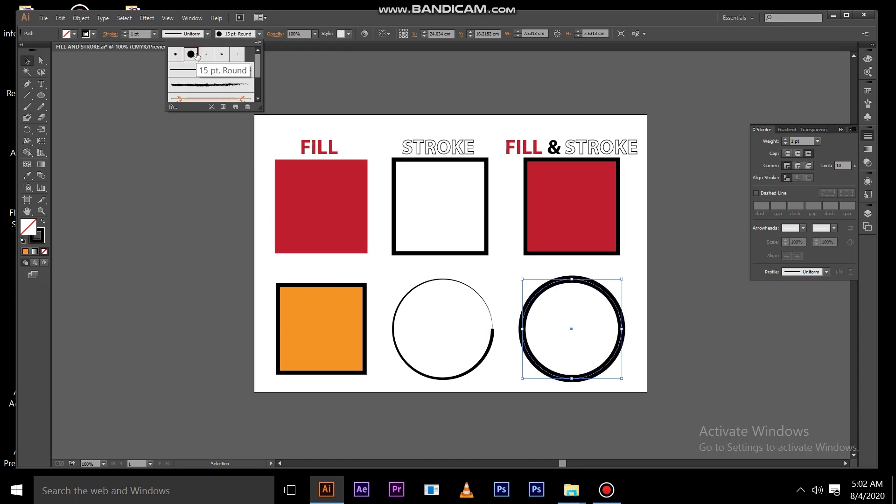
{"action": "left_click_drag", "start_coordinate": [257, 71], "coordinate": [258, 95]}
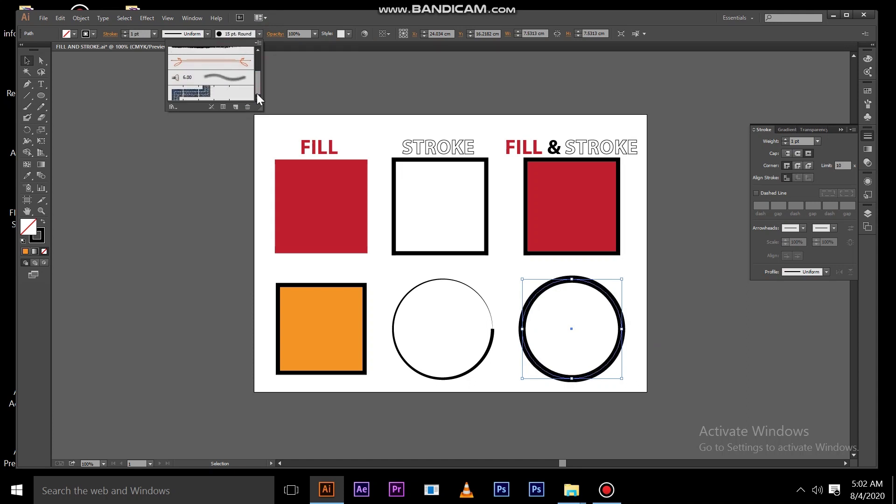
{"action": "left_click", "coordinate": [240, 79]}
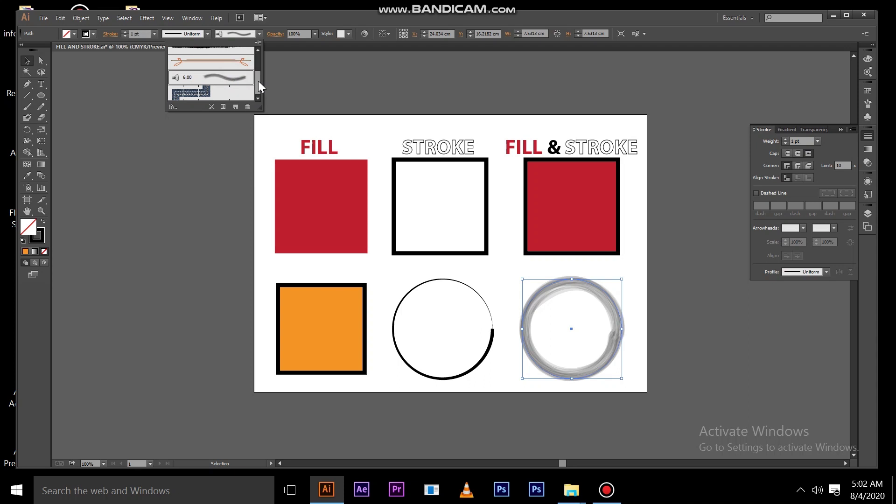
{"action": "left_click_drag", "start_coordinate": [259, 86], "coordinate": [263, 59]}
{"action": "left_click", "coordinate": [219, 86]}
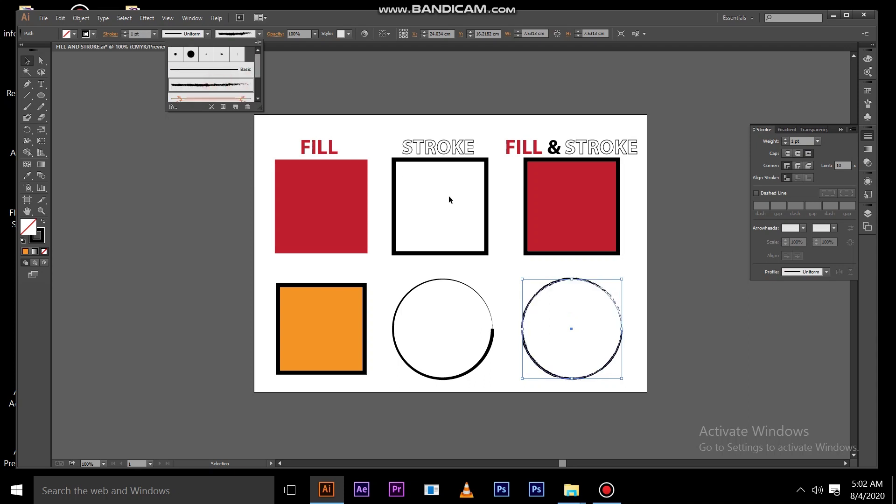
Try other brushes such as 3 pt. Oval and 5 pt. Round on the circle's stroke and return to the rough charcoal-like brush.
{"action": "left_click", "coordinate": [235, 55]}
{"action": "left_click", "coordinate": [211, 55]}
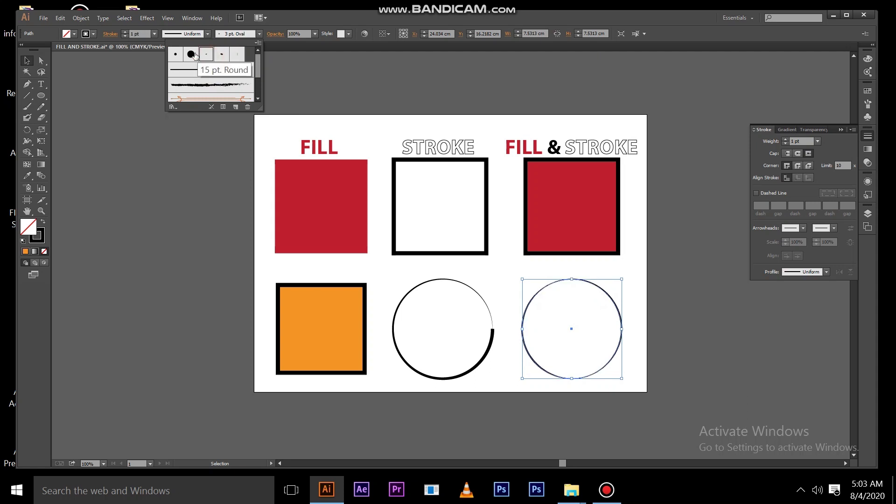
{"action": "left_click", "coordinate": [190, 56]}
{"action": "left_click", "coordinate": [177, 56]}
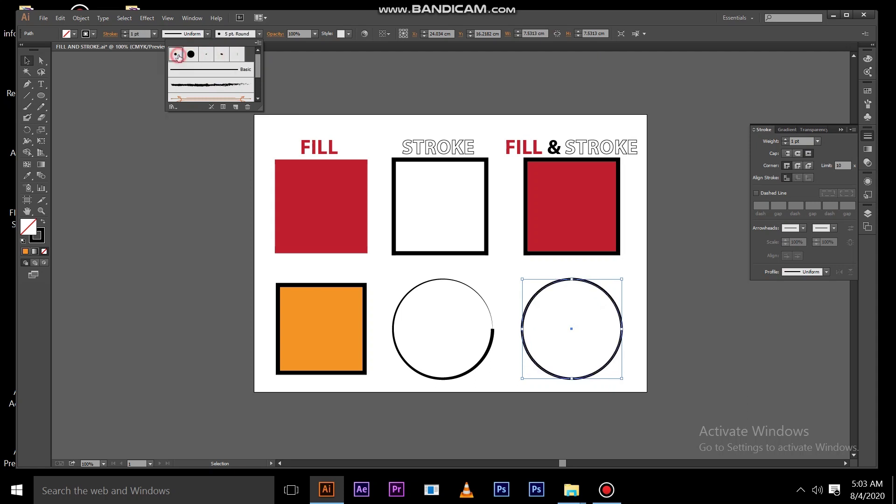
{"action": "left_click", "coordinate": [221, 55]}
{"action": "left_click", "coordinate": [202, 84]}
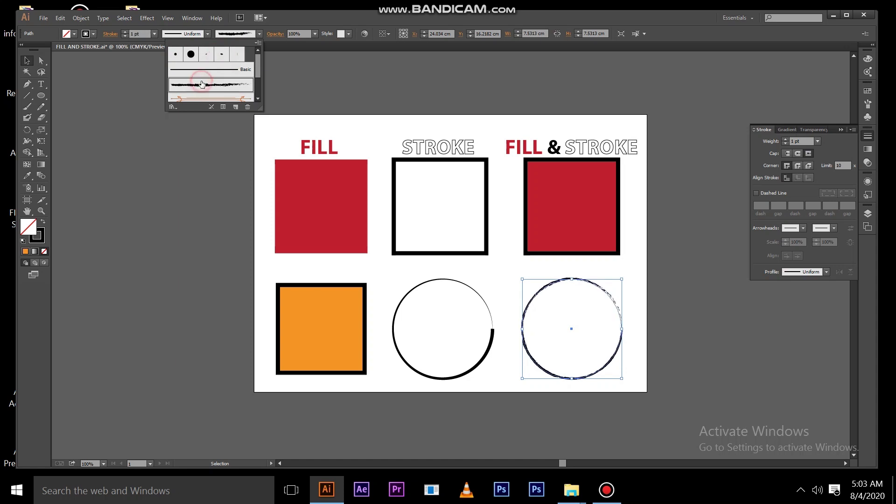
Fill the rightmost circle with dark brown 4C2222, undo the fill, deselect the circle, and collapse the stroke settings.
{"action": "double_click", "coordinate": [30, 226]}
{"action": "left_click", "coordinate": [389, 266]}
{"action": "left_click", "coordinate": [561, 186]}
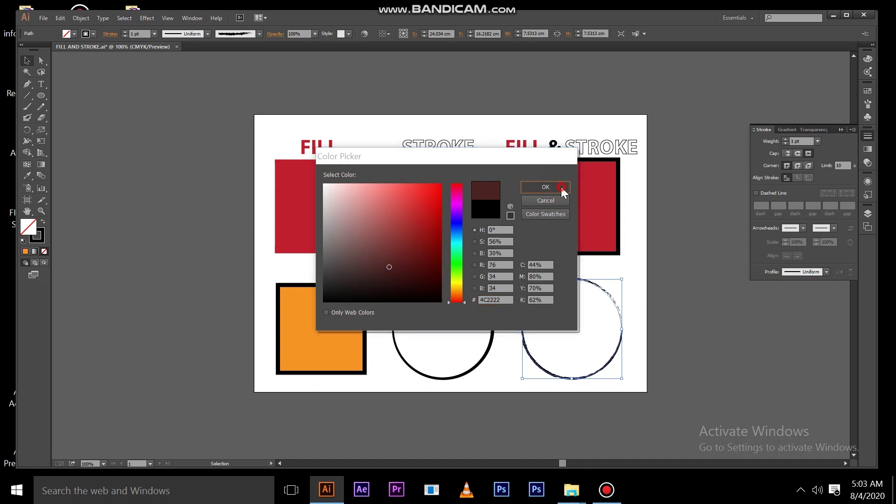
{"action": "left_click", "coordinate": [640, 284]}
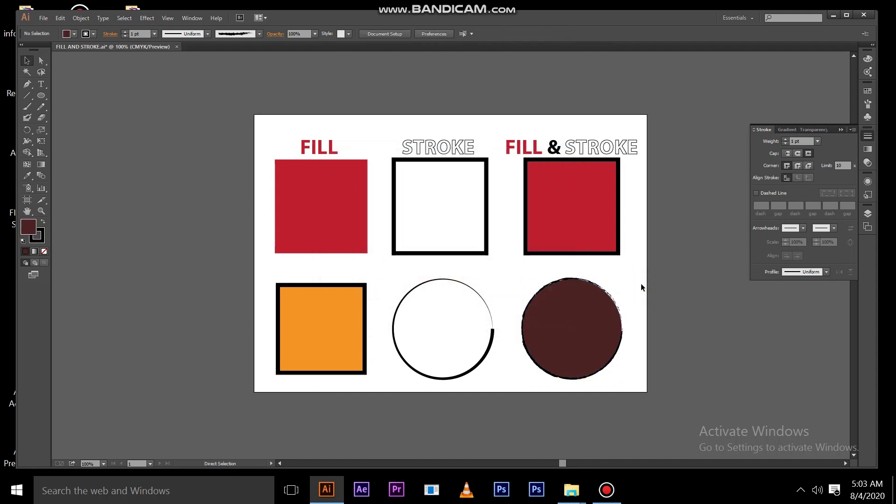
{"action": "key", "text": "ctrl+z"}
{"action": "key", "text": "ctrl+z"}
{"action": "left_click", "coordinate": [640, 284]}
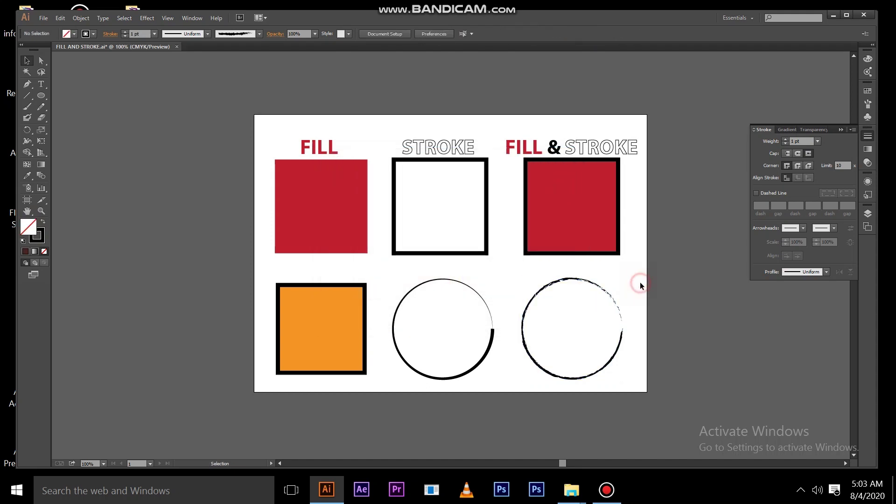
{"action": "left_click", "coordinate": [840, 129]}
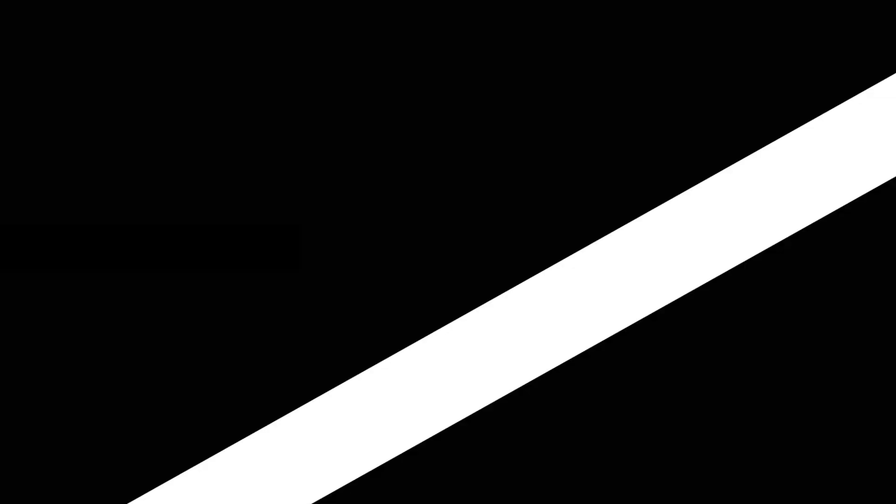